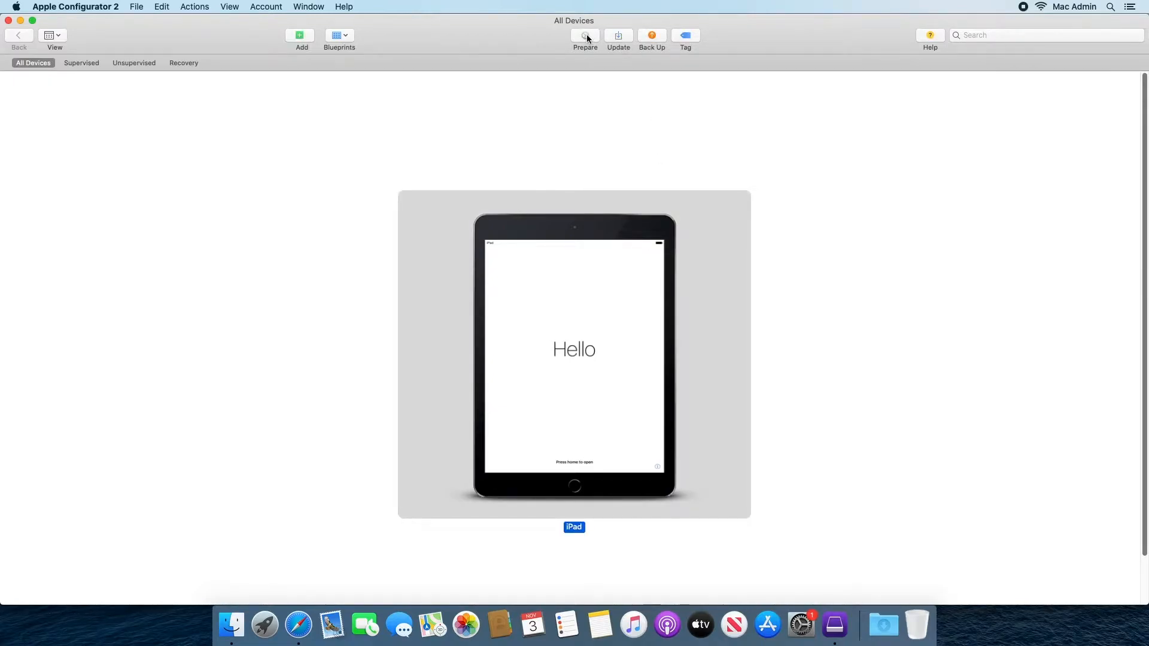
Start preparing the iPad with Manual Configuration, adding it to Apple School Manager or Apple Business Manager with Activate and complete enrollment turned off
{"action": "left_click", "coordinate": [588, 36]}
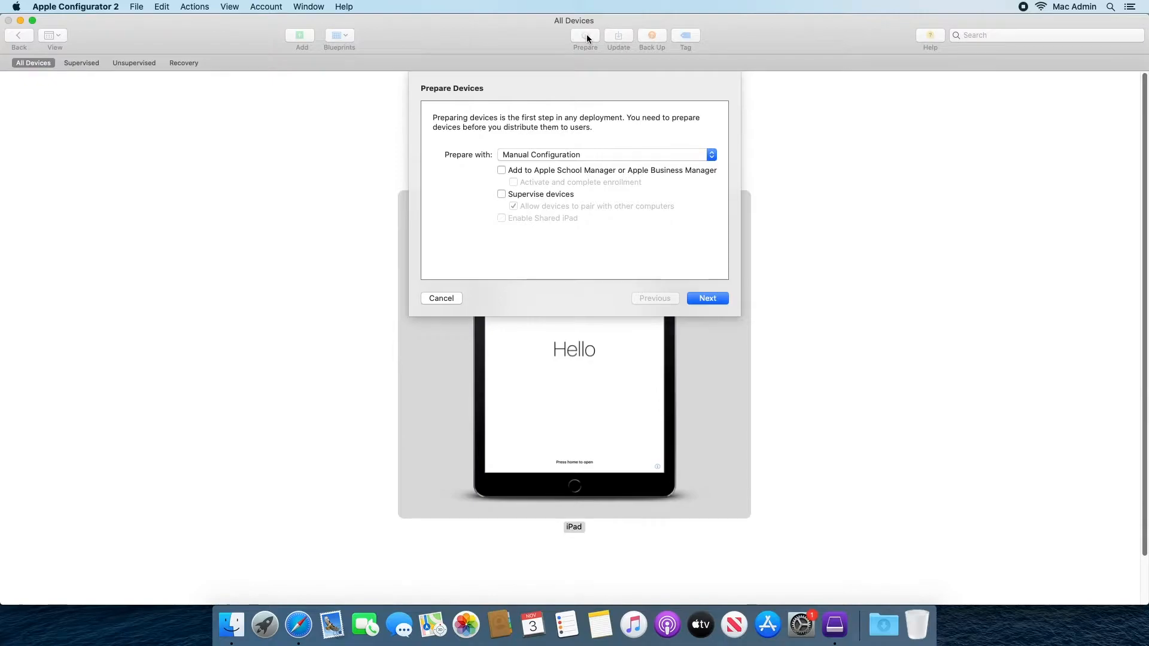
{"action": "left_click", "coordinate": [501, 171]}
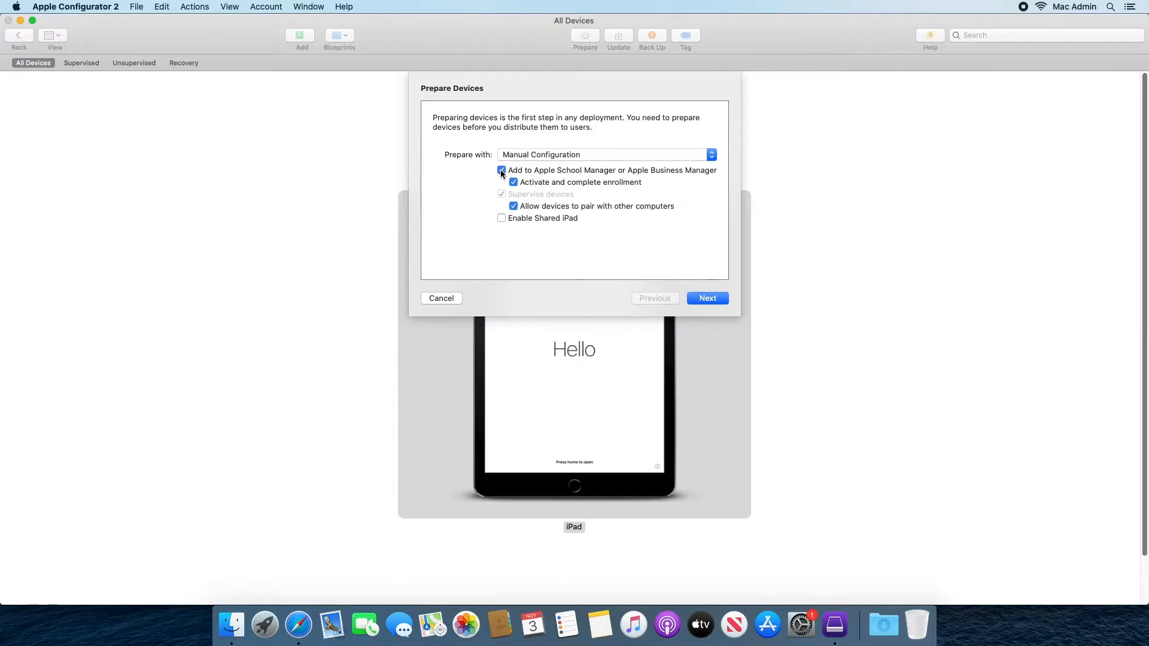
{"action": "left_click", "coordinate": [514, 183]}
Choose to enroll in a new MDM server and name it Jamf Now
{"action": "left_click", "coordinate": [706, 299]}
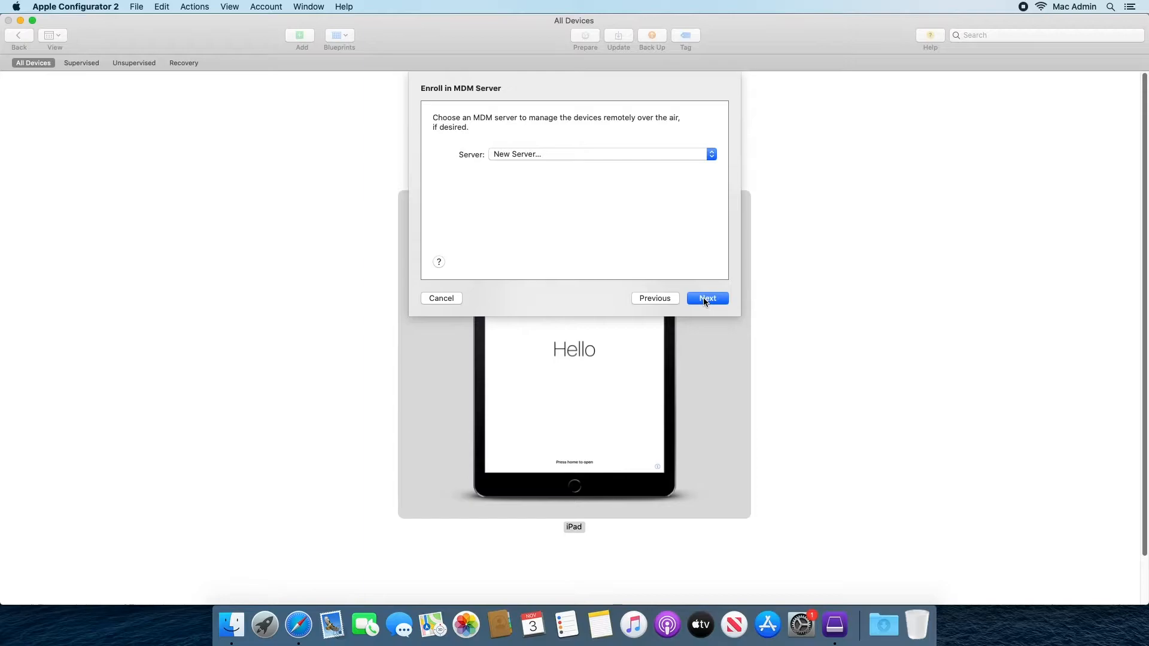
{"action": "left_click", "coordinate": [704, 299]}
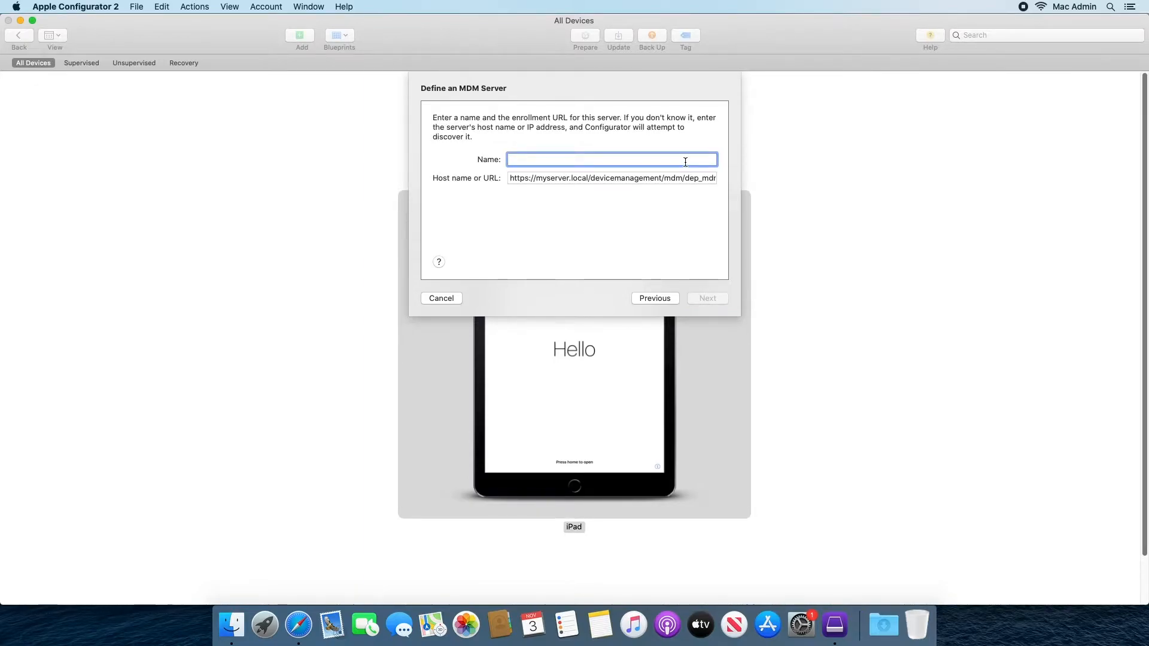
{"action": "type", "text": "Jamf Now"}
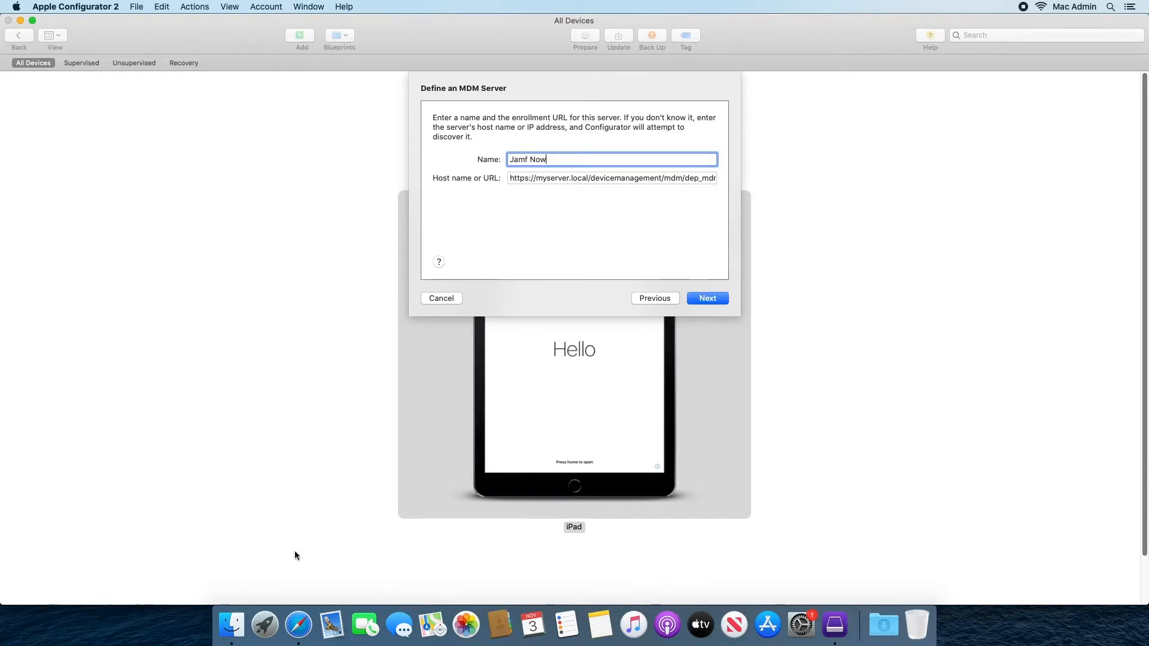
Switch to Safari and sign in to Jamf Now with the account username and password
{"action": "left_click", "coordinate": [300, 624]}
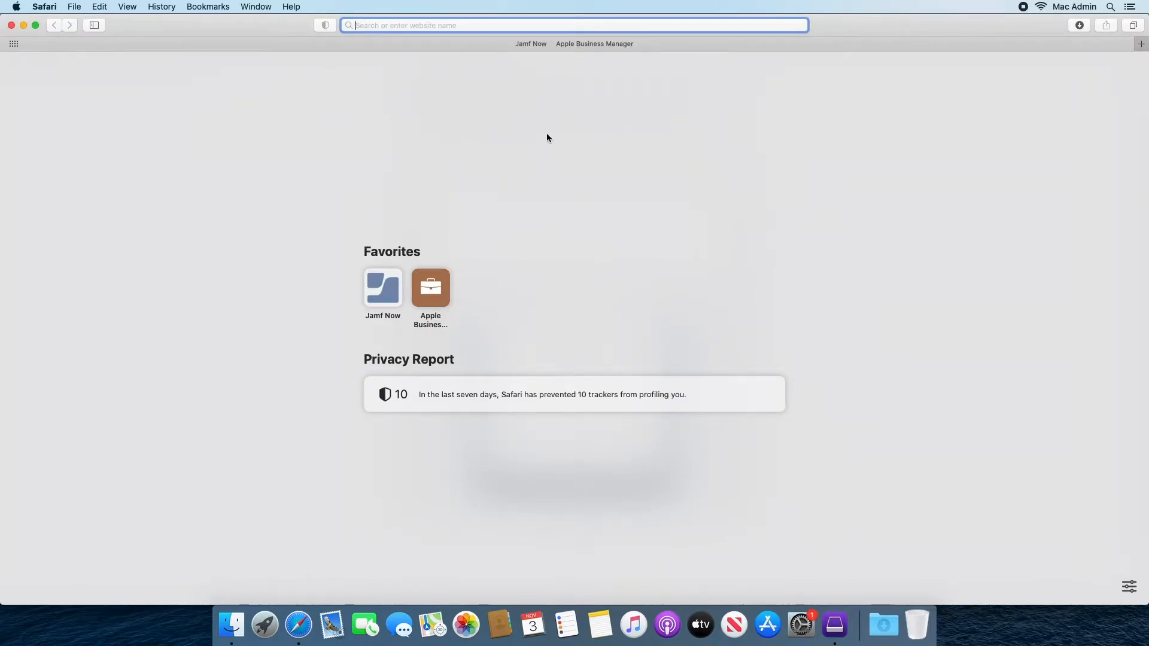
{"action": "left_click", "coordinate": [533, 45]}
{"action": "type", "text": "zach"}
{"action": "key", "text": "Tab"}
{"action": "type", "text": "••••••••"}
{"action": "key", "text": "Return"}
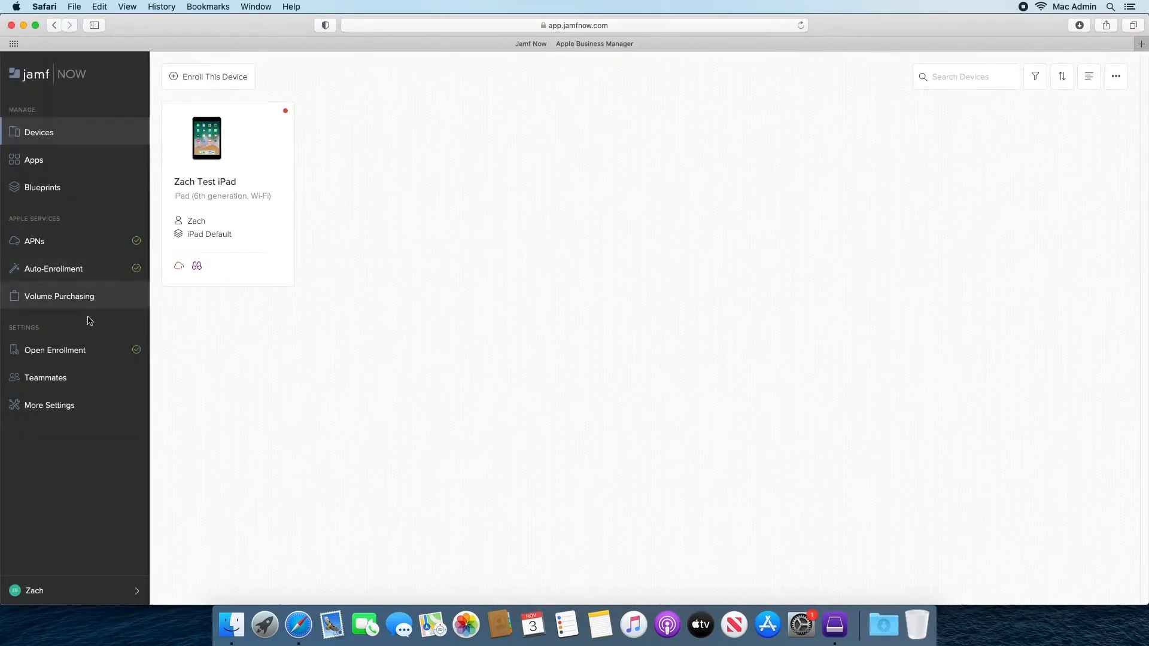
Open Jamf Now's Open Enrollment settings and select the Open Enrollment link that contains the account's enrollment code
{"action": "left_click", "coordinate": [80, 357]}
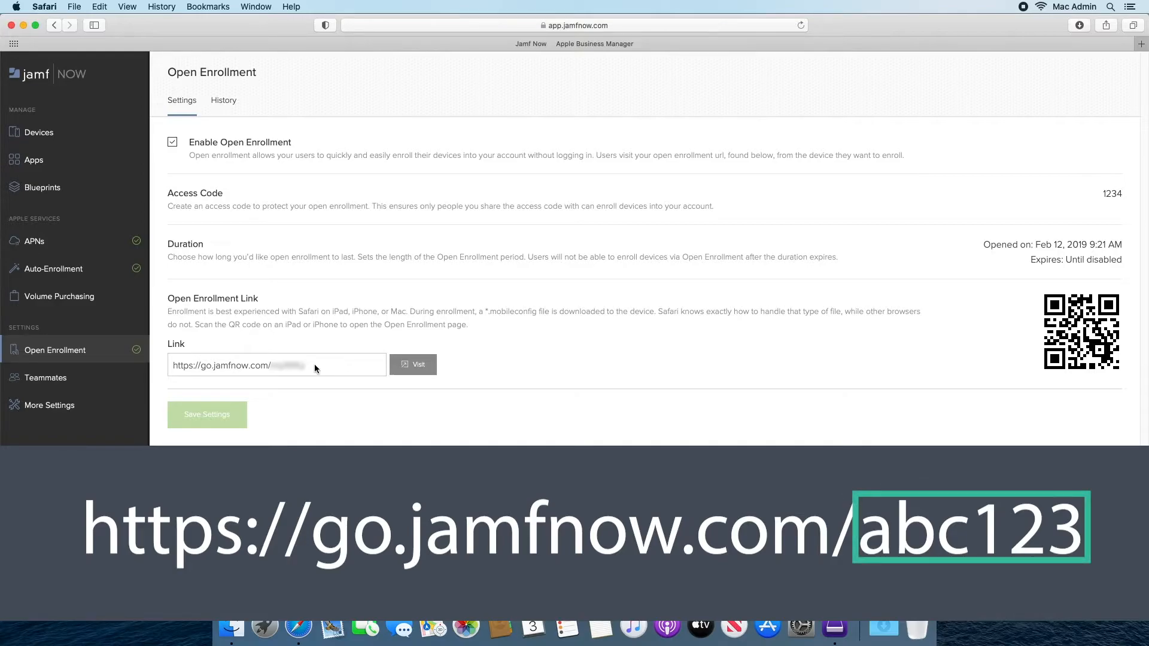
{"action": "left_click", "coordinate": [274, 366]}
{"action": "key", "text": "super+a"}
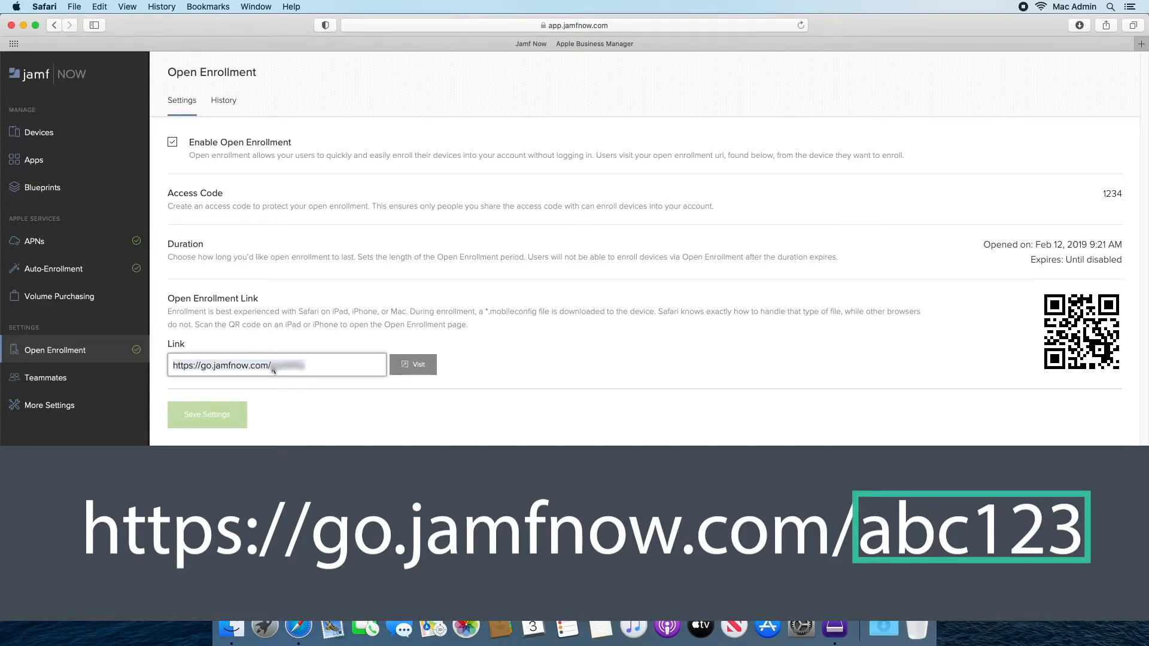
{"action": "left_click", "coordinate": [835, 625]}
{"action": "left_click", "coordinate": [687, 178]}
{"action": "key", "text": "super+a"}
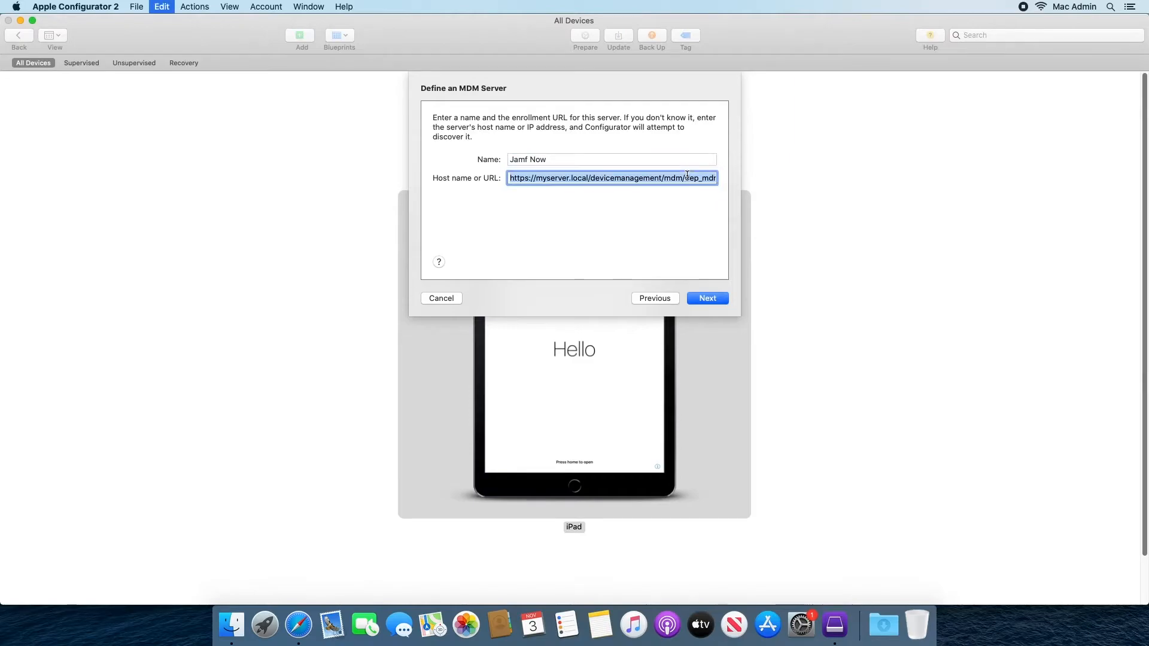
{"action": "key", "text": "BackSpace"}
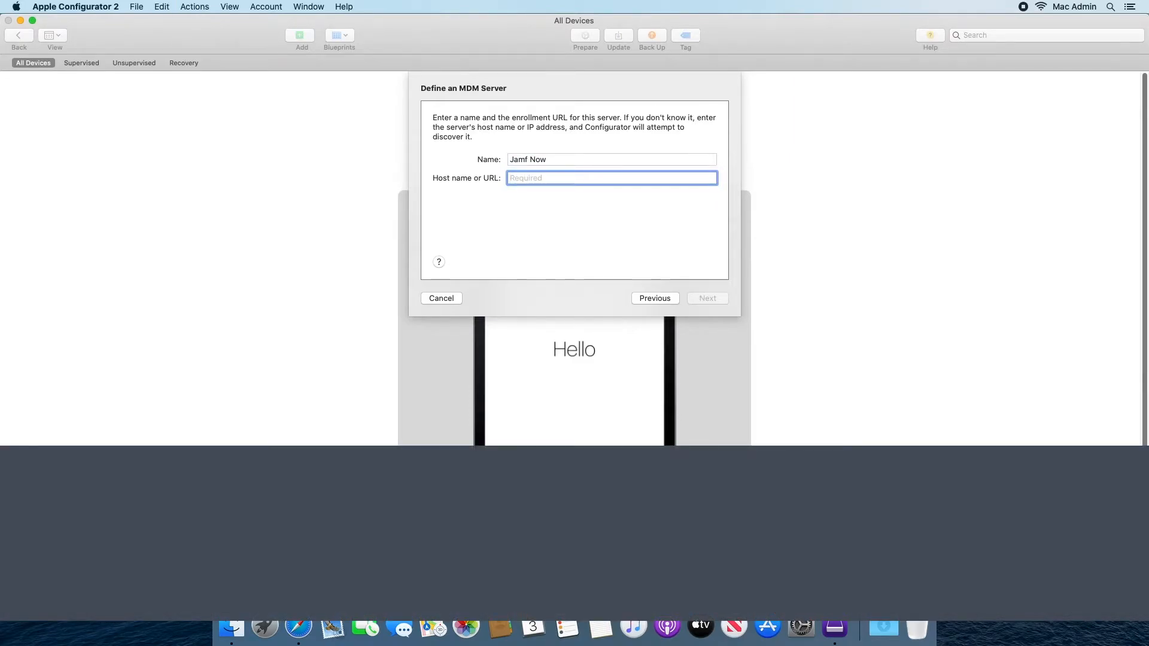
{"action": "type", "text": "https://"}
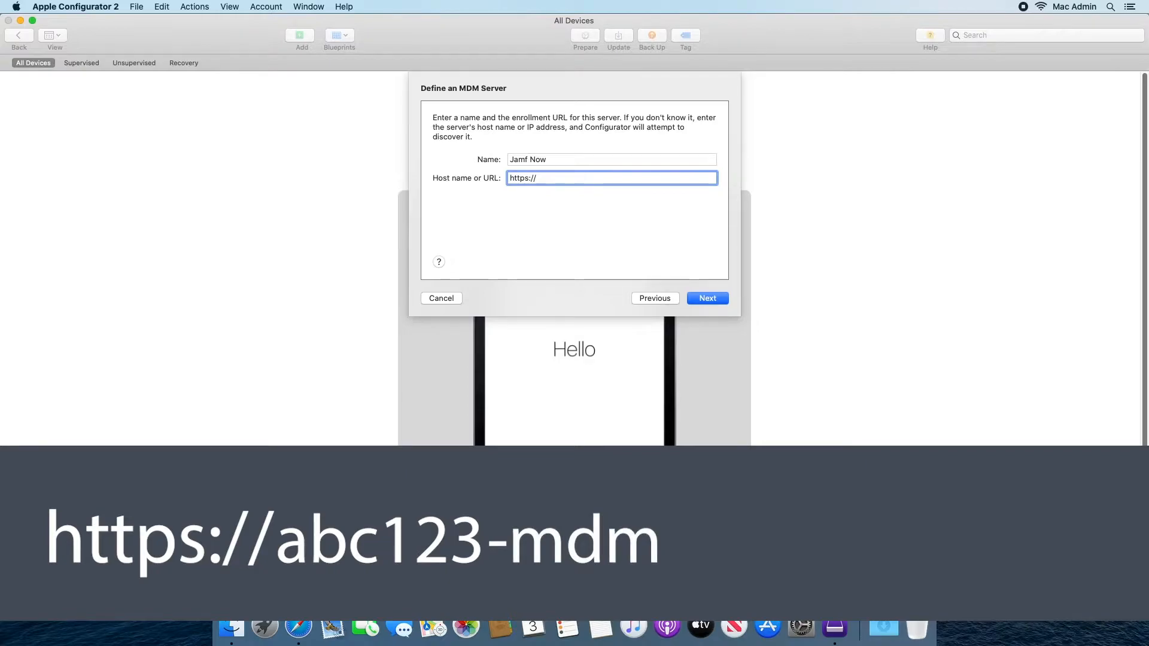
{"action": "type", "text": "-mdm.jamfcloud.com/"}
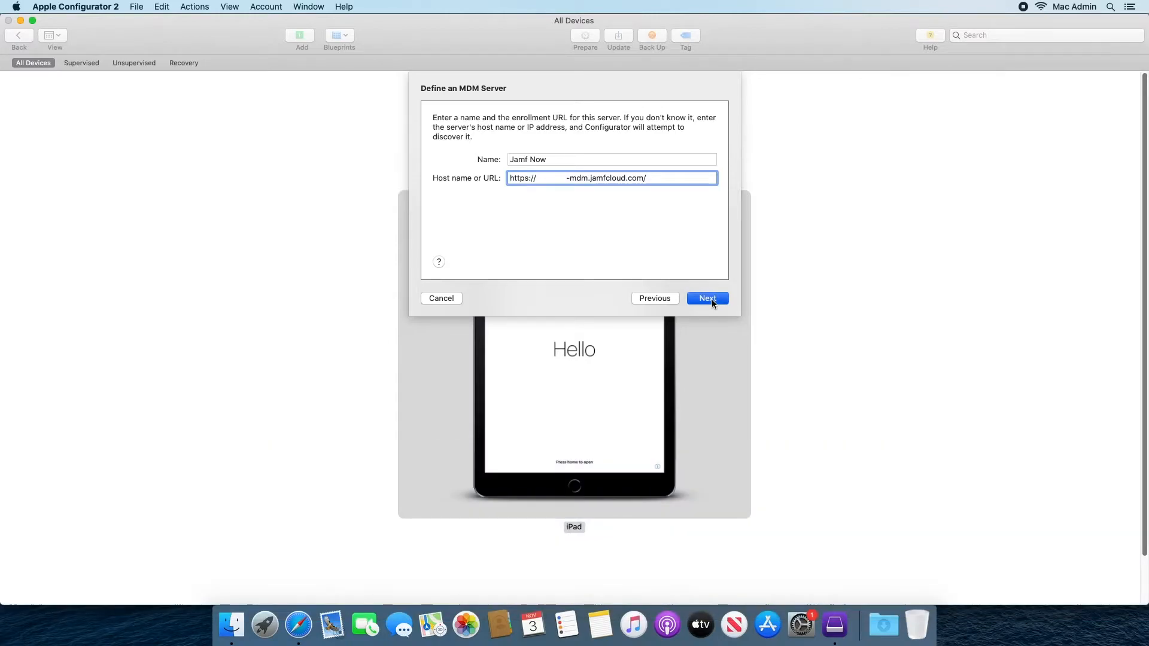
Submit the MDM server definition, continue past the enrollment URL check, and accept the listed trust anchor certificates
{"action": "left_click", "coordinate": [707, 298]}
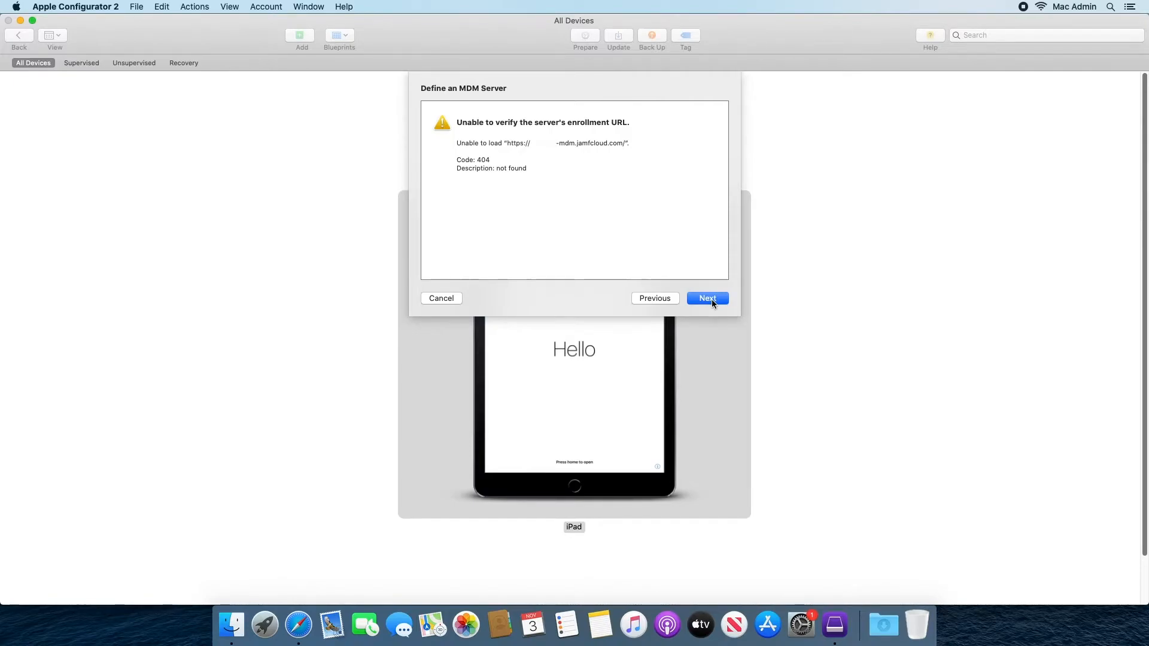
{"action": "left_click", "coordinate": [711, 299]}
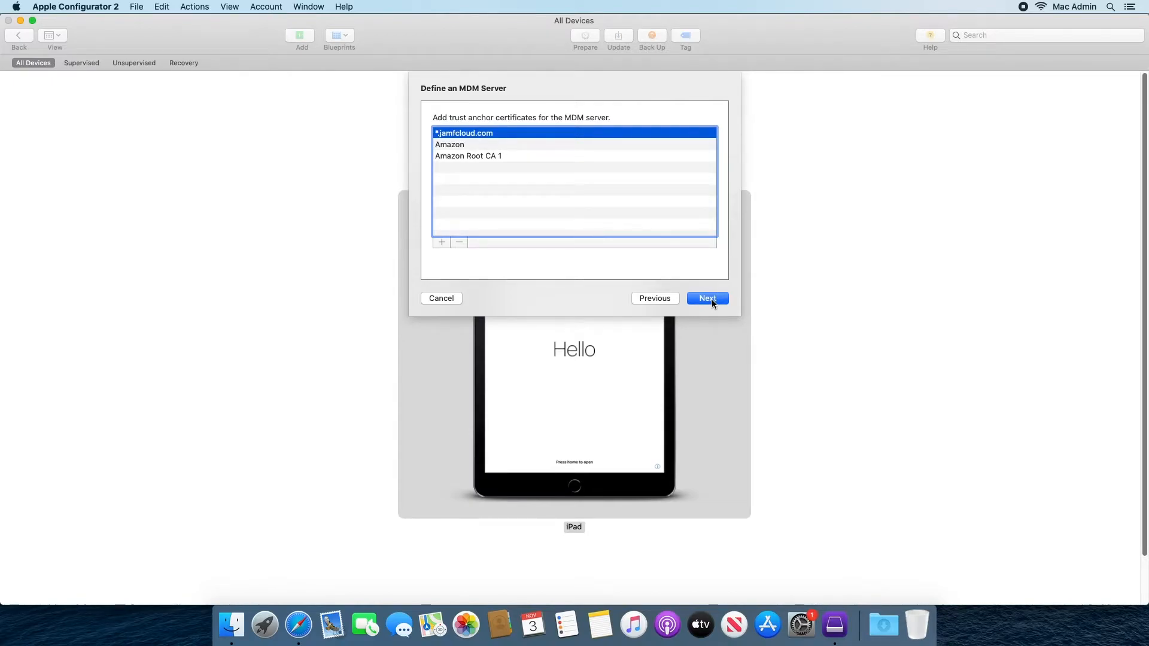
{"action": "left_click", "coordinate": [712, 300]}
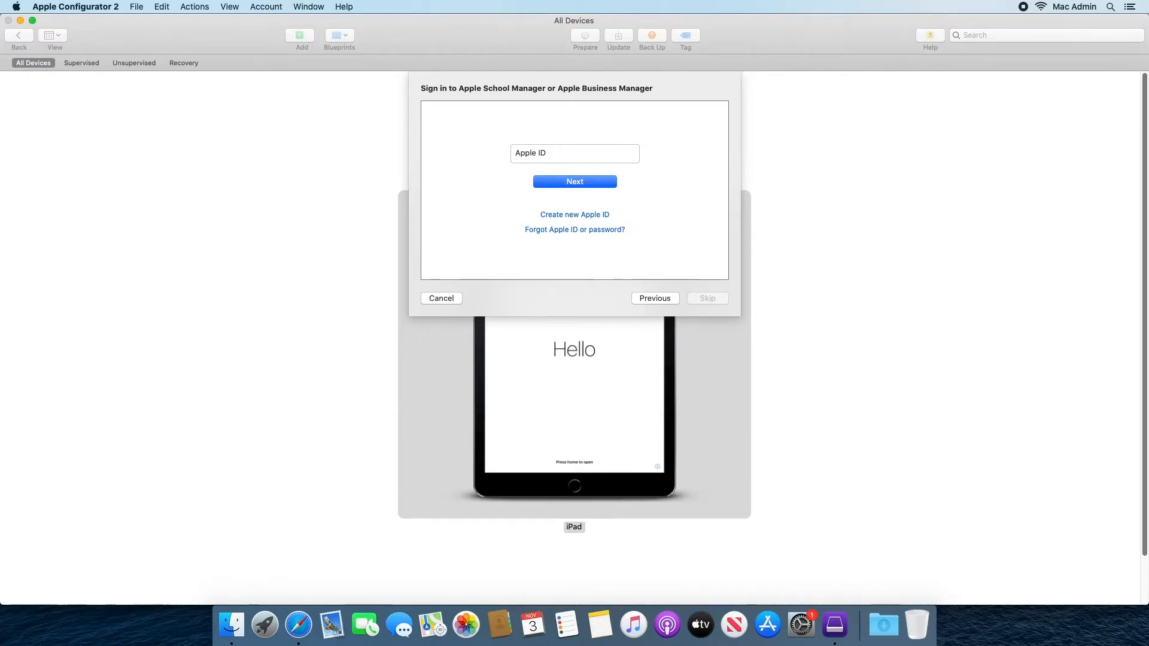
Sign in to Apple Business Manager within the preparation assistant using the Apple ID and its password
{"action": "key", "text": "Return"}
{"action": "type", "text": "*********"}
{"action": "key", "text": "Return"}
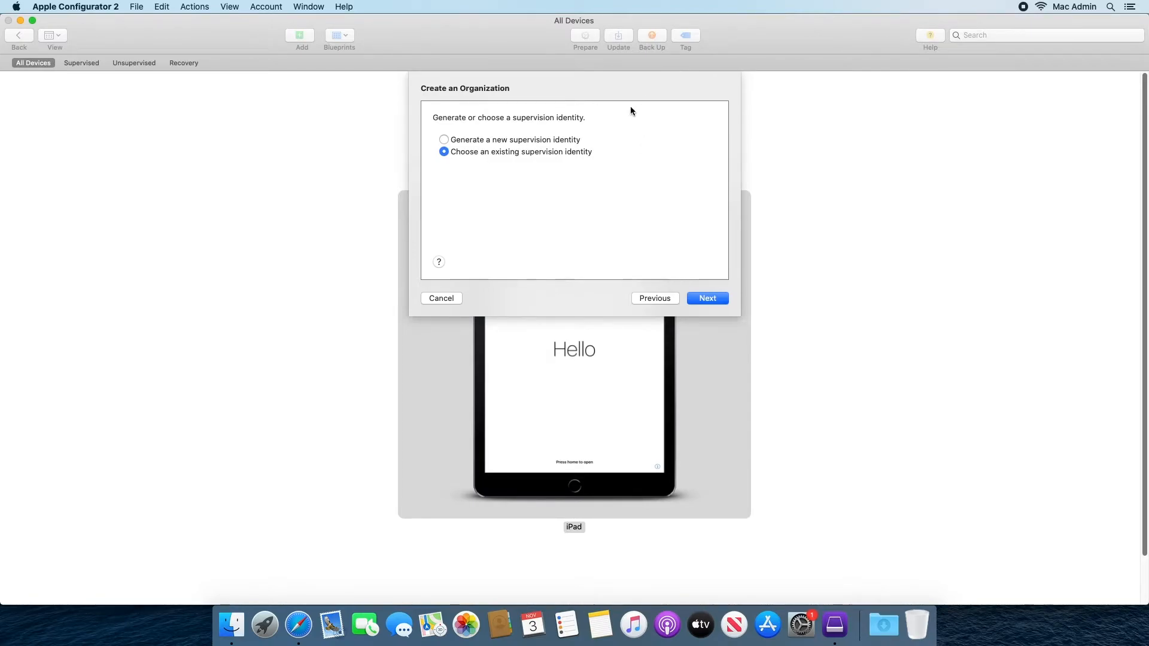
Generate a new supervision identity for the organization and keep Setup Assistant set to Show all steps
{"action": "left_click", "coordinate": [548, 142]}
{"action": "left_click", "coordinate": [711, 304]}
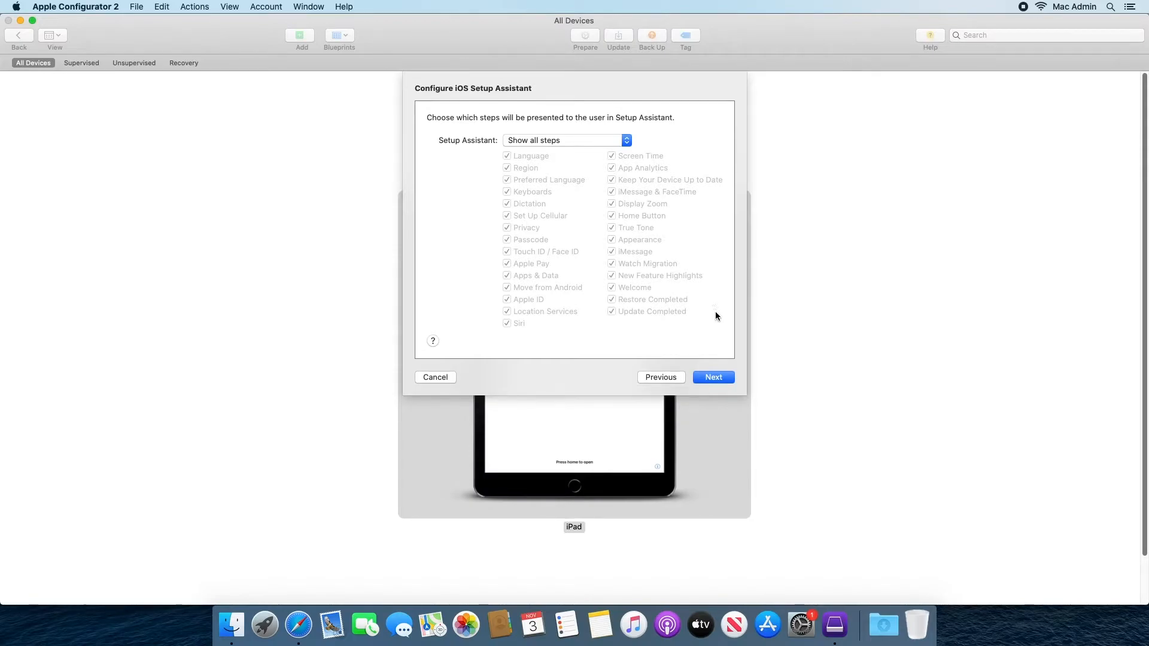
{"action": "left_click", "coordinate": [722, 378]}
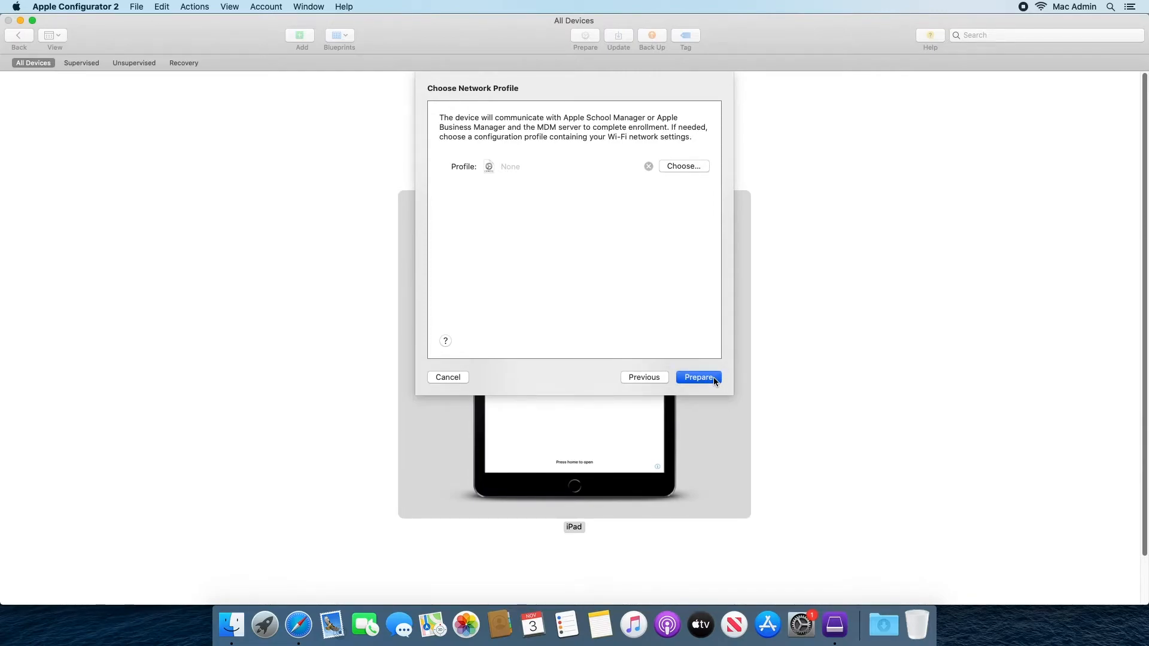
Prepare the iPad without a network profile, authorizing the certificate trust changes with the Mac administrator password
{"action": "left_click", "coordinate": [713, 377]}
{"action": "type", "text": "******"}
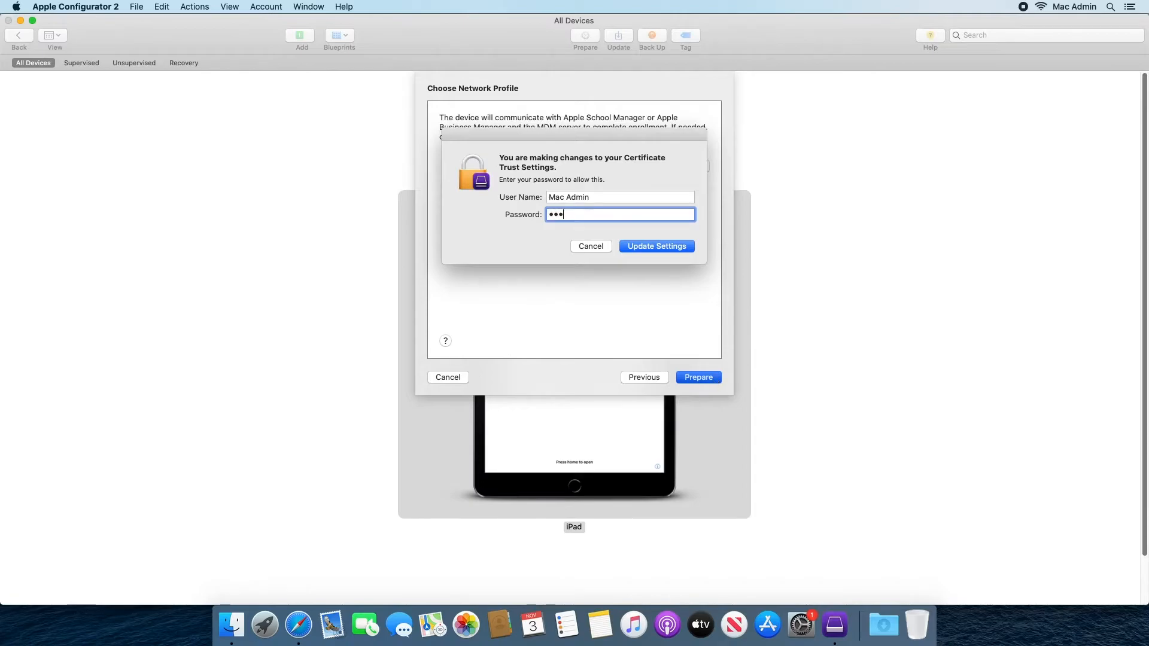
{"action": "key", "text": "Return"}
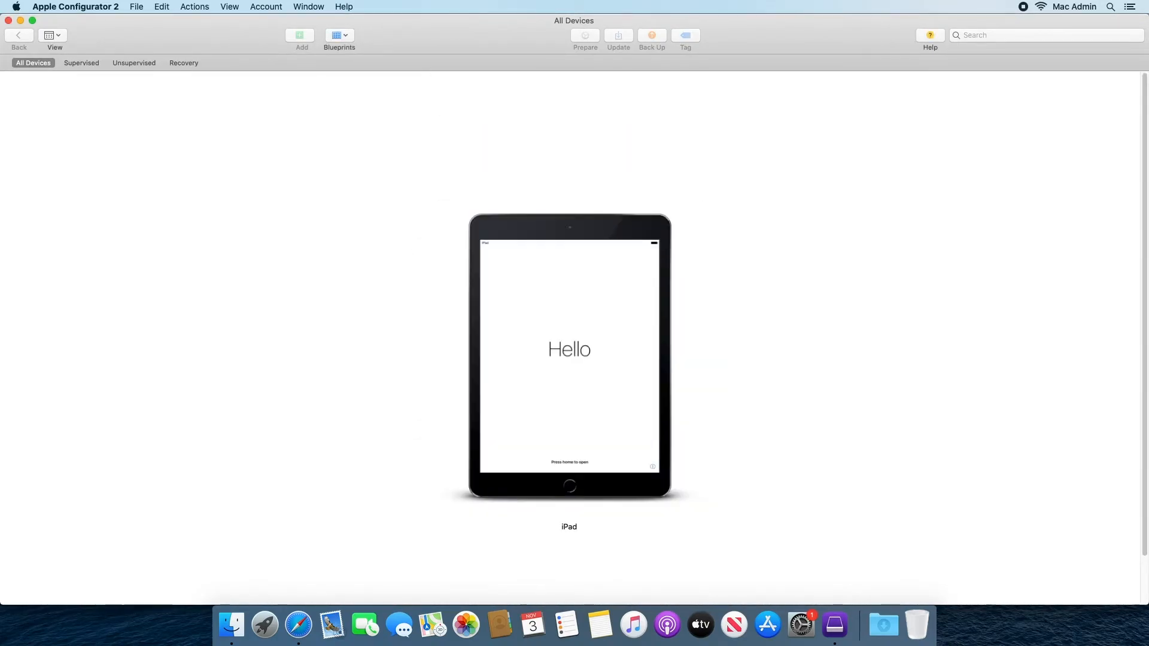
Open Apple Business Manager in Safari and sign in with the Managed Apple ID and password
{"action": "left_click", "coordinate": [626, 46]}
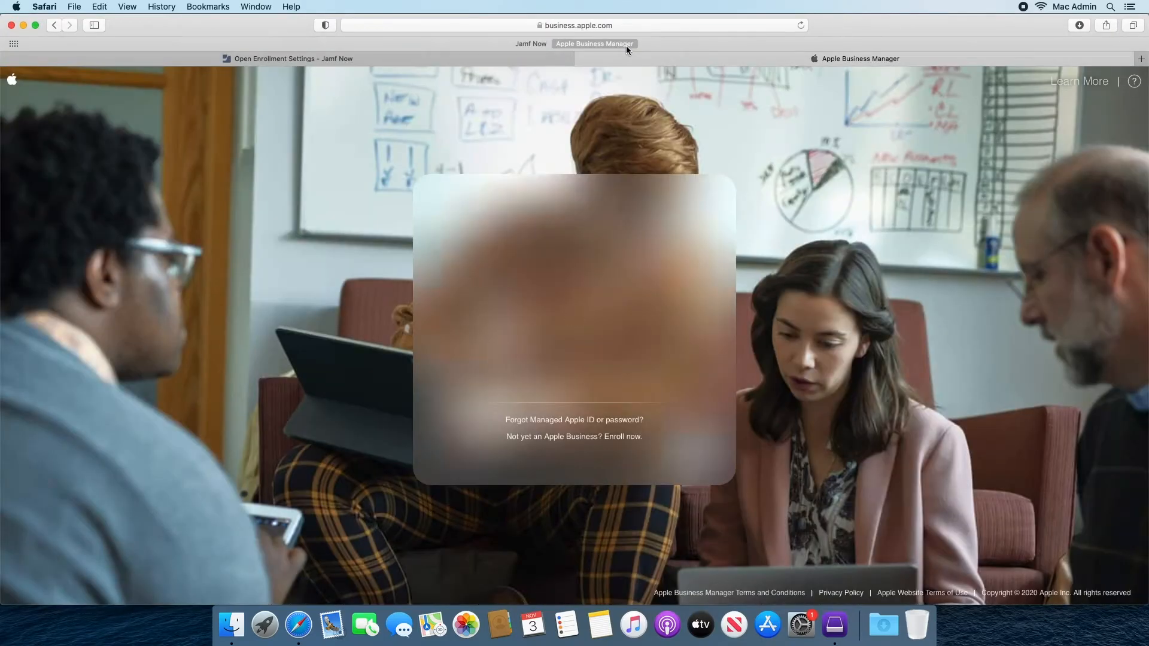
{"action": "type", "text": "dep_zach"}
{"action": "key", "text": "Return"}
{"action": "type", "text": "•••••••••"}
{"action": "key", "text": "Return"}
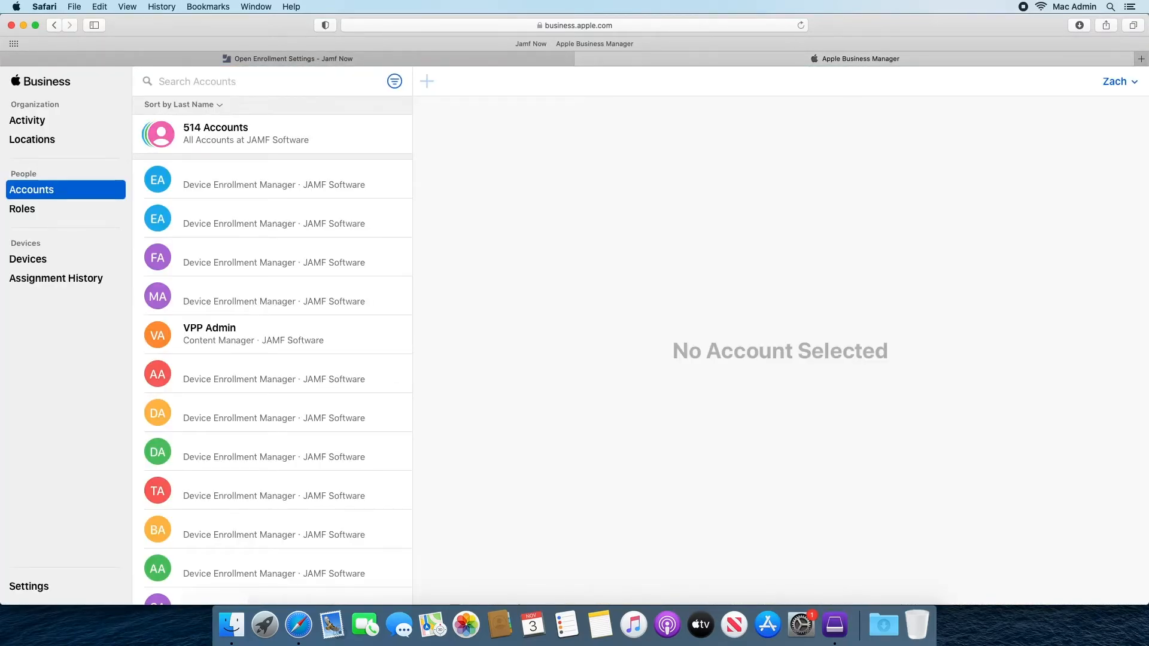
Search the Apple Business Manager devices for "wlhlf9" and open the matching iPad's details
{"action": "left_click", "coordinate": [65, 261]}
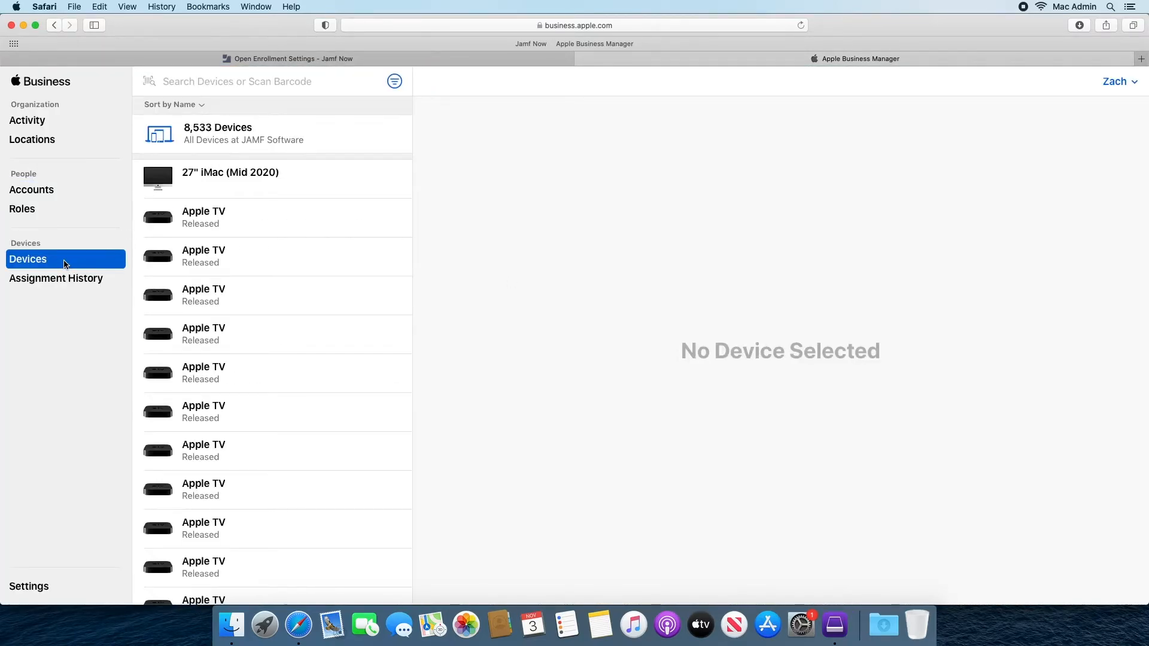
{"action": "left_click", "coordinate": [277, 89]}
{"action": "type", "text": "wlhlf"}
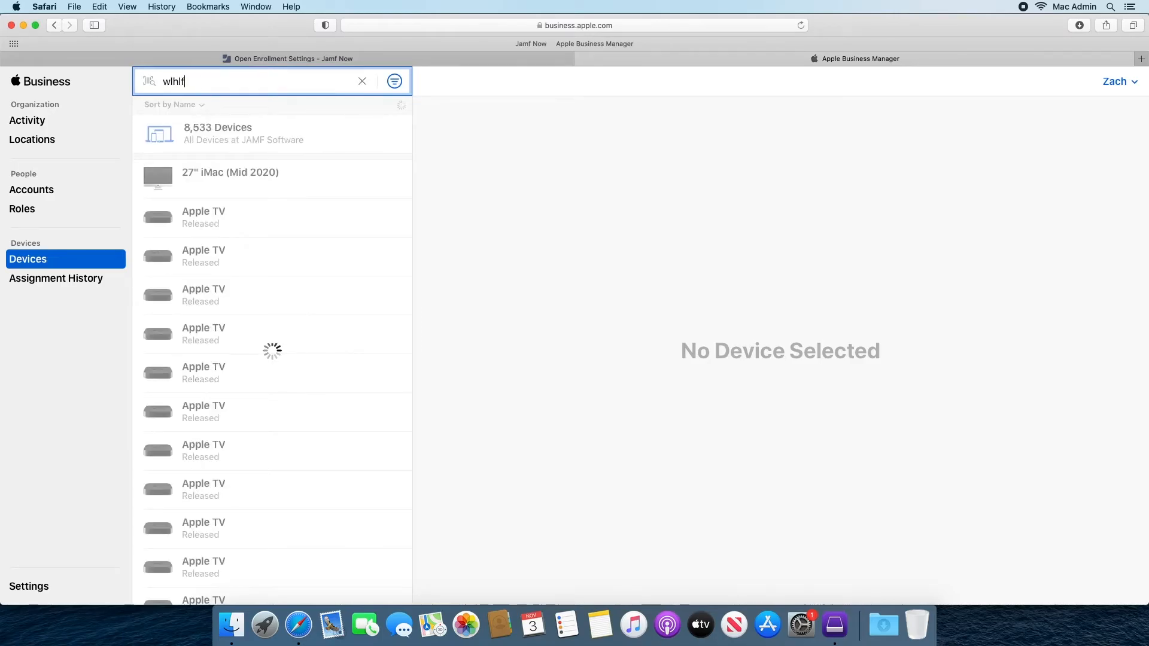
{"action": "type", "text": "9"}
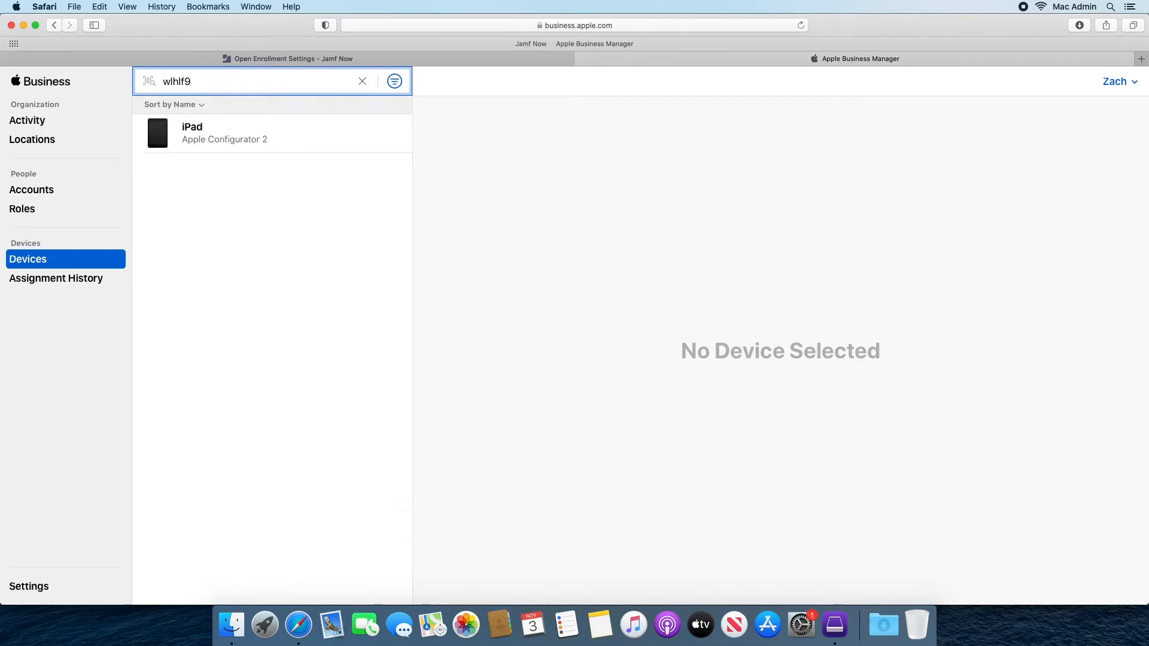
{"action": "left_click", "coordinate": [305, 129]}
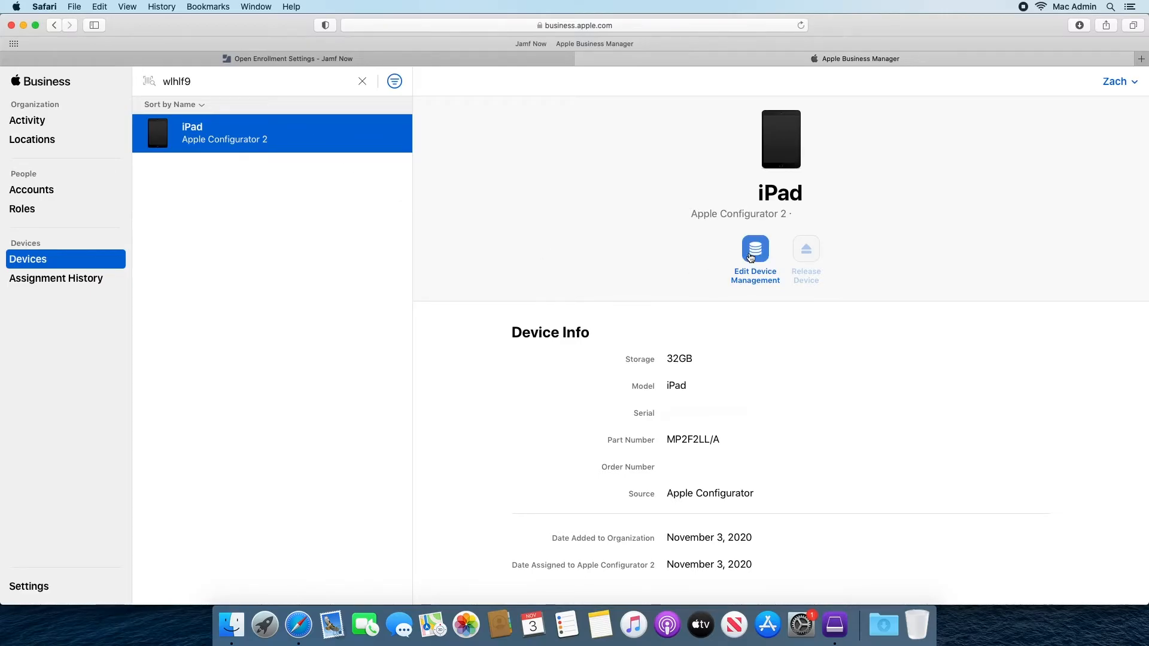
Edit the iPad's device management to assign it to the Jamf Now MDM server, and confirm the reassignment
{"action": "left_click", "coordinate": [749, 256]}
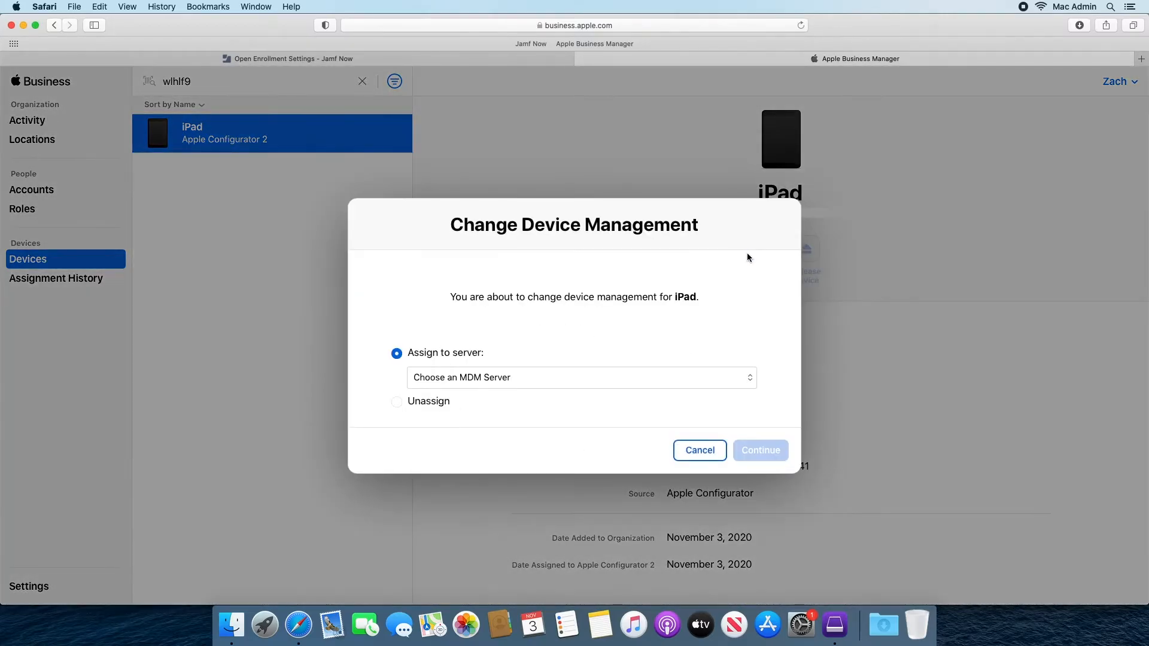
{"action": "left_click", "coordinate": [595, 380]}
{"action": "left_click", "coordinate": [594, 375]}
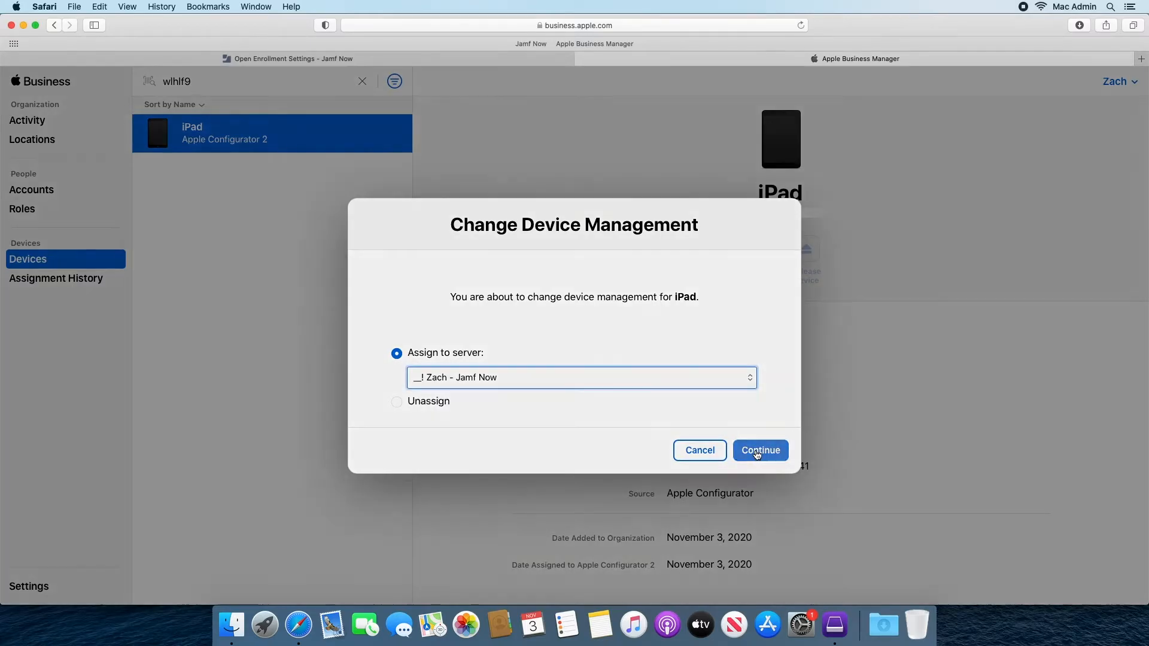
{"action": "left_click", "coordinate": [757, 454]}
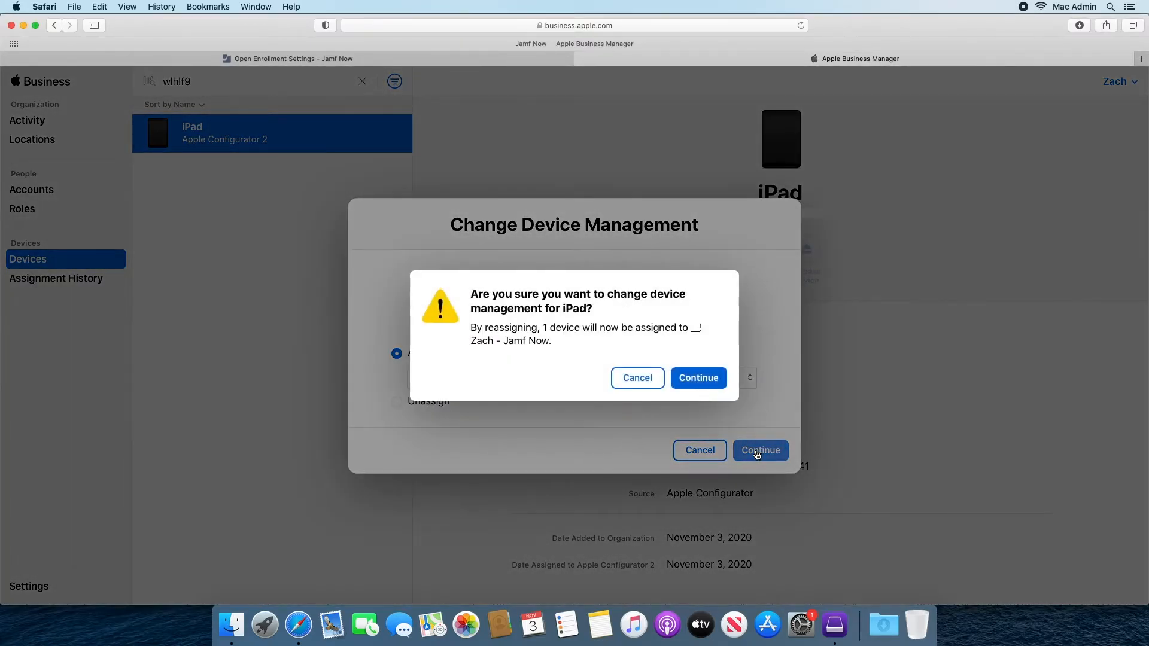
{"action": "left_click", "coordinate": [716, 385]}
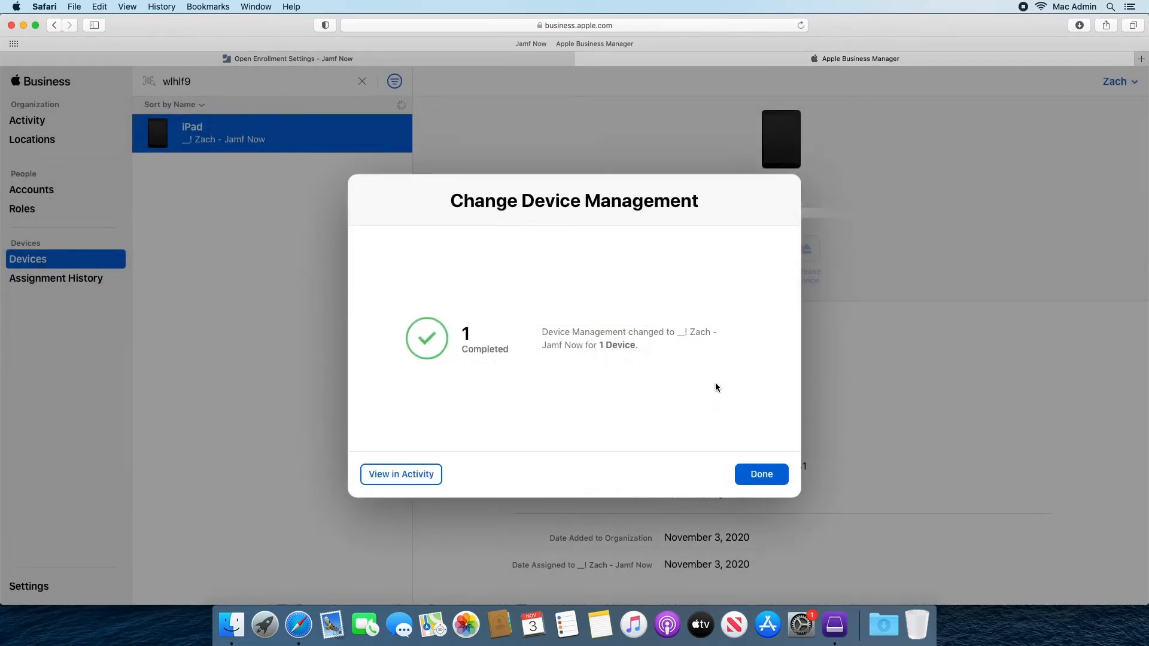
{"action": "left_click", "coordinate": [762, 474]}
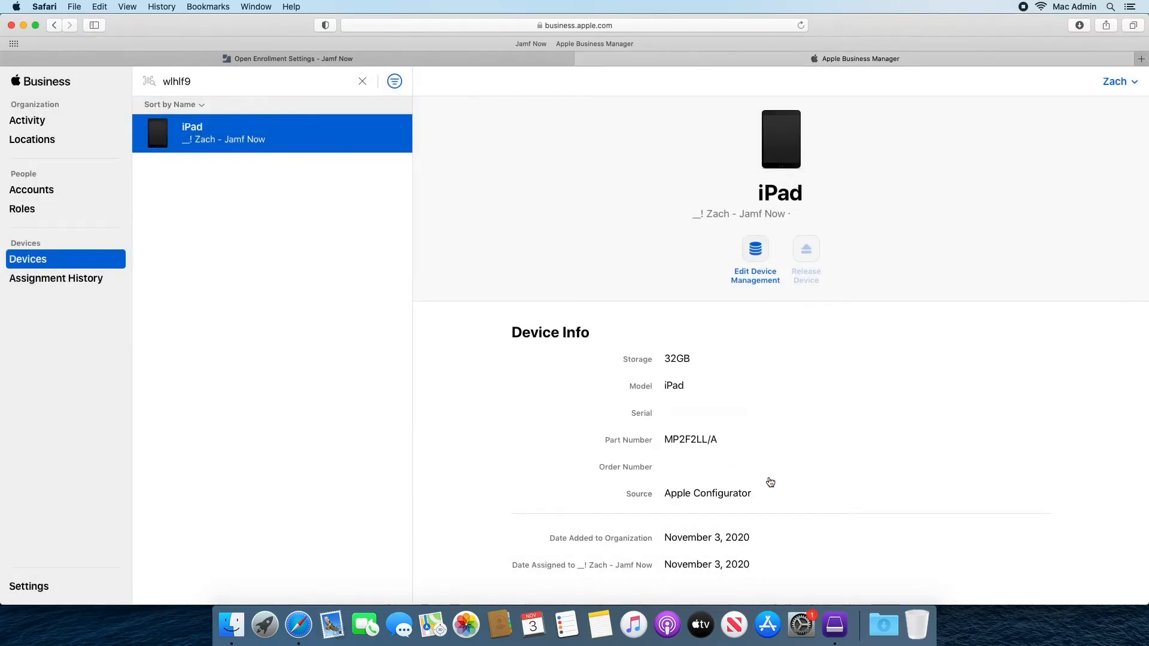
Return to Jamf Now, view the Auto-Enrollment devices for Apple Business Manager, and sync the devices
{"action": "left_click", "coordinate": [443, 59]}
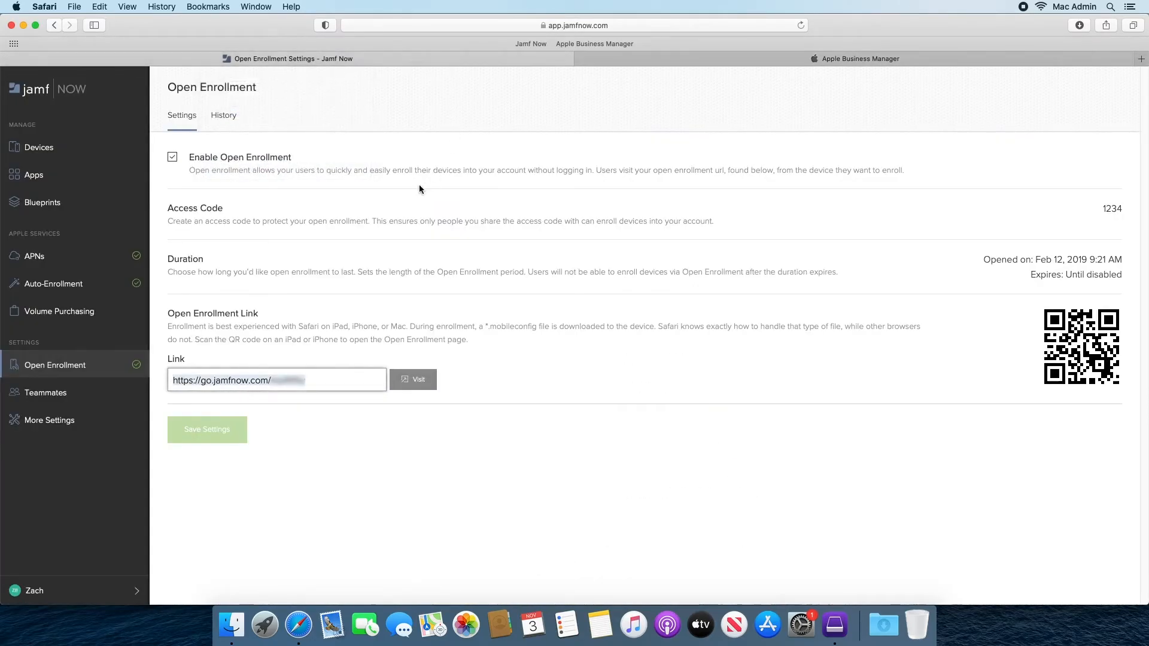
{"action": "left_click", "coordinate": [69, 286]}
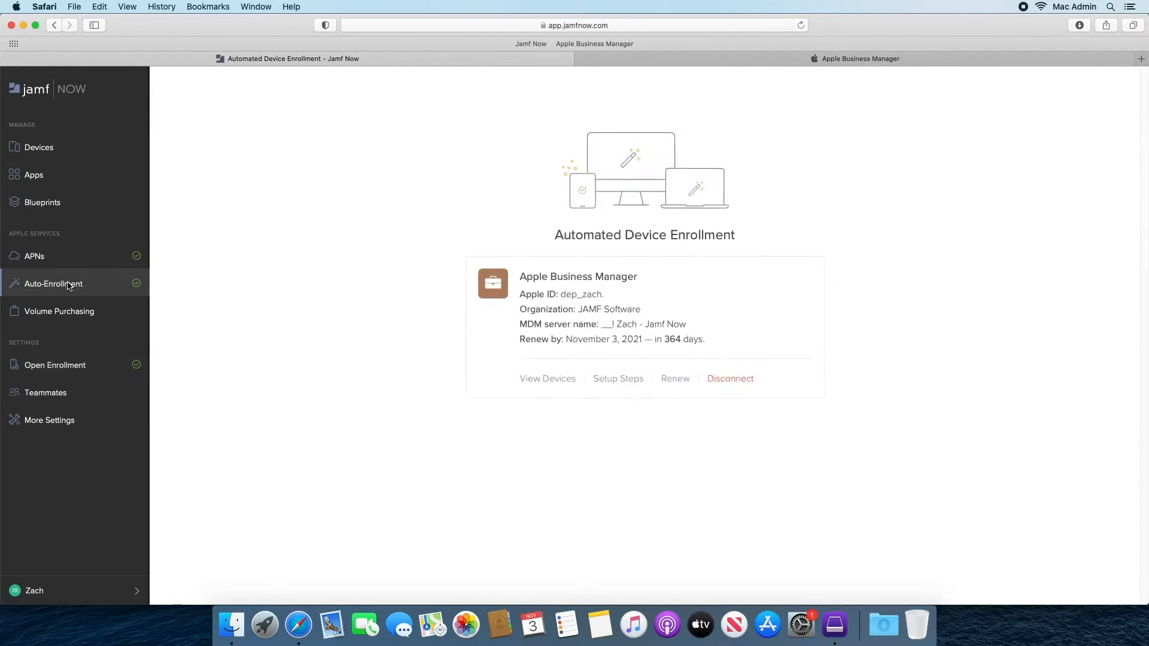
{"action": "left_click", "coordinate": [561, 381]}
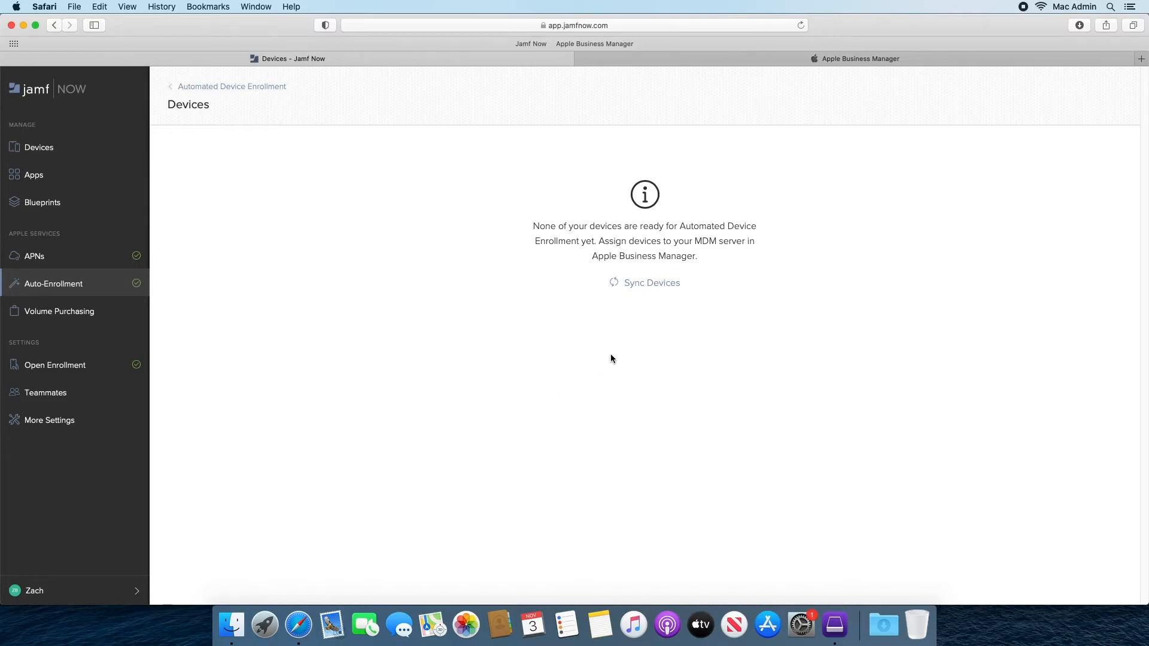
{"action": "left_click", "coordinate": [650, 286]}
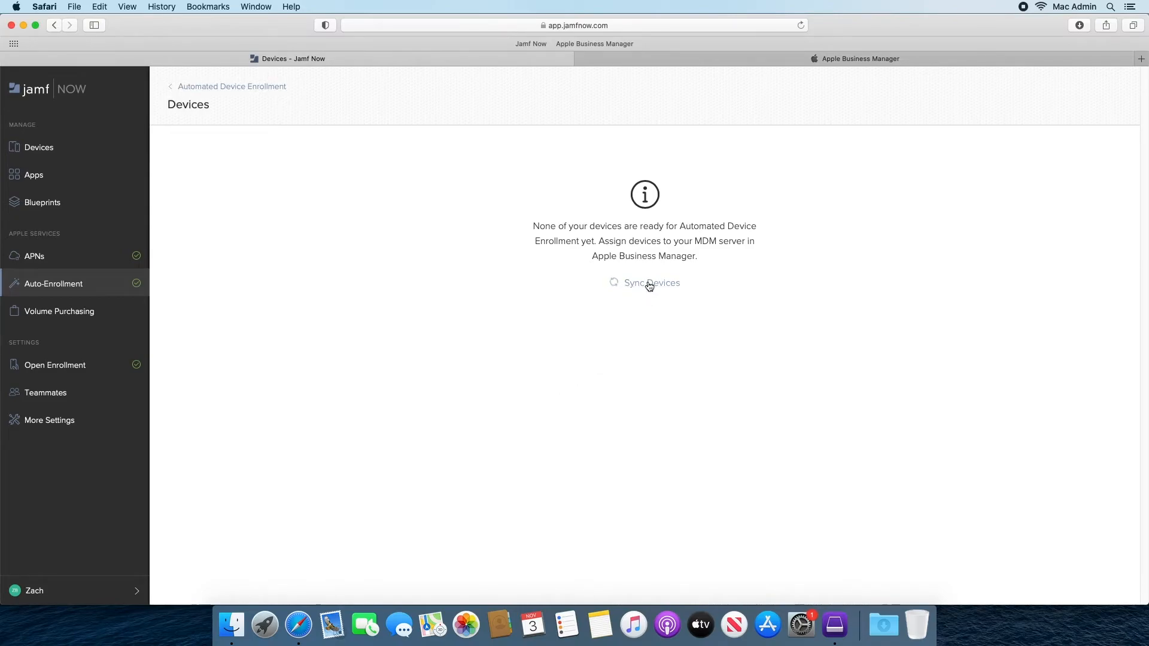